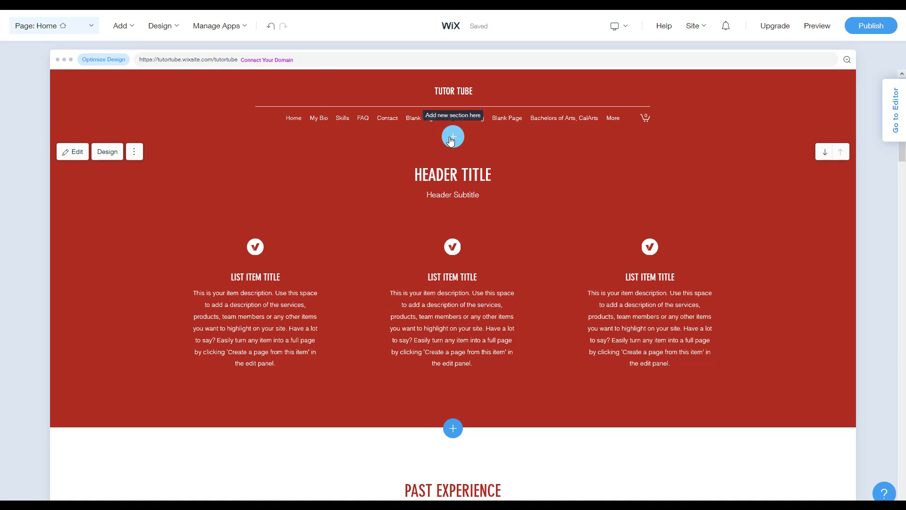
- Add a Single Event section with text beside an image on the right, between the site header and the list section
{"action": "left_click", "coordinate": [452, 137]}
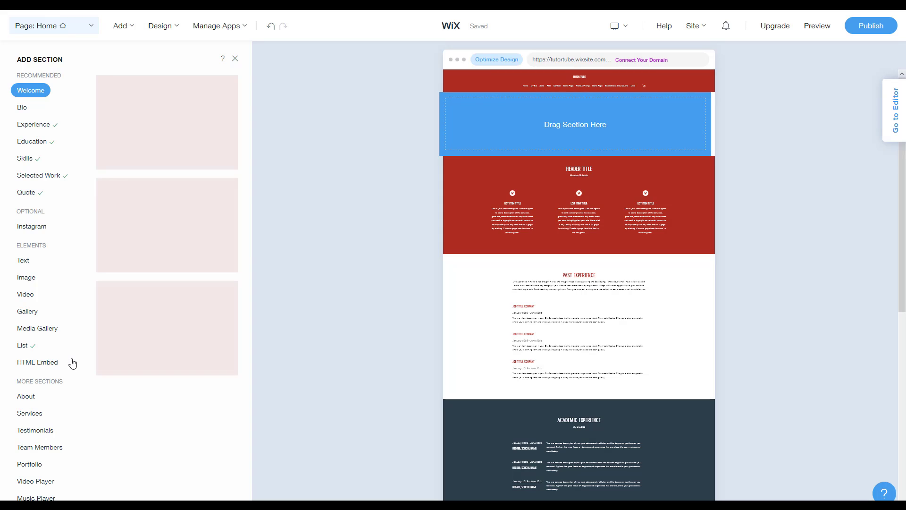
{"action": "scroll", "coordinate": [70, 364], "scroll_direction": "down", "scroll_amount": 3}
{"action": "scroll", "coordinate": [71, 365], "scroll_direction": "down", "scroll_amount": 1}
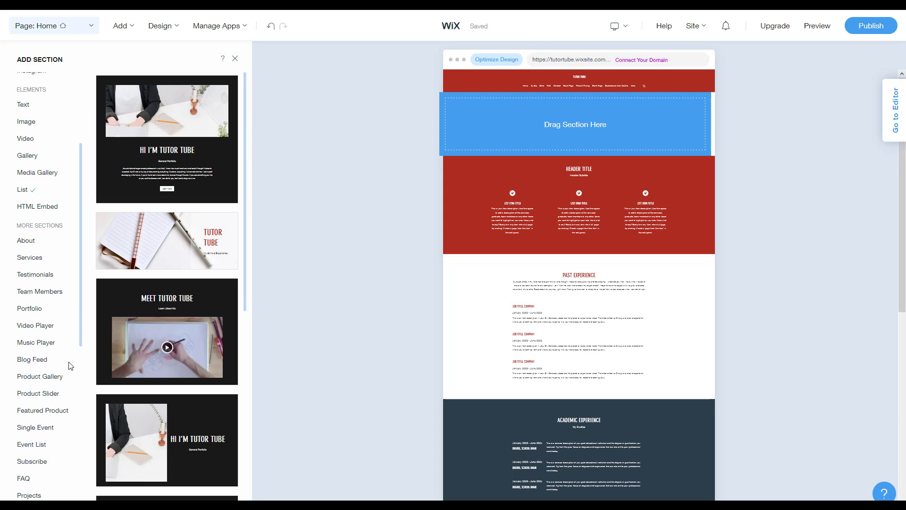
{"action": "left_click", "coordinate": [45, 428]}
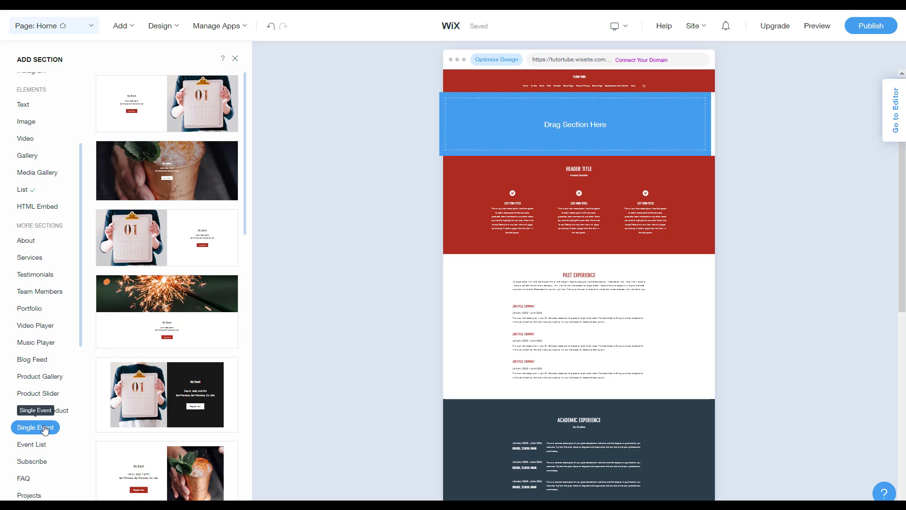
{"action": "left_click", "coordinate": [171, 111]}
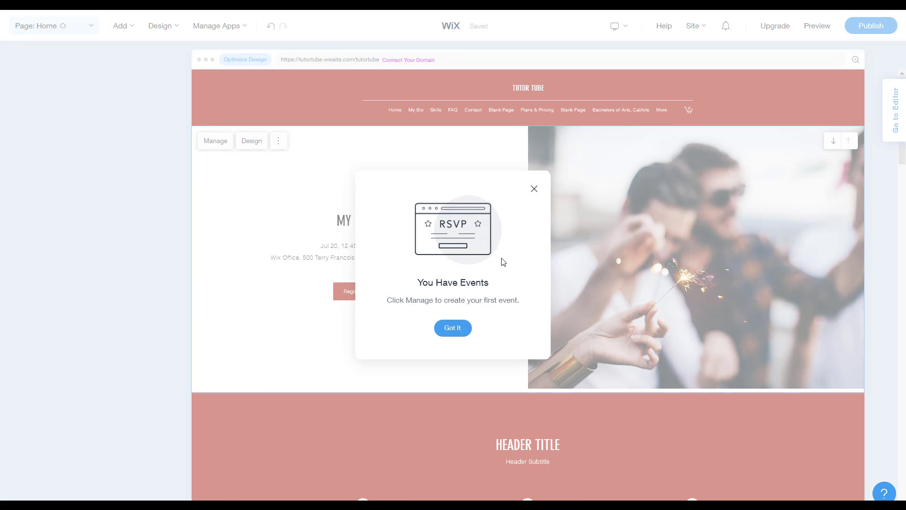
{"action": "left_click", "coordinate": [464, 331]}
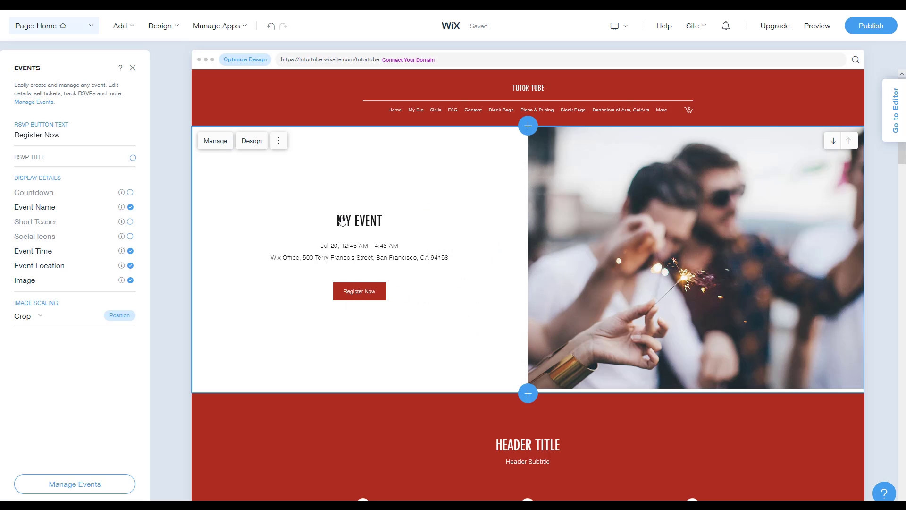
- Change the event section's RSVP button text to "Join Now"
{"action": "left_click", "coordinate": [71, 136]}
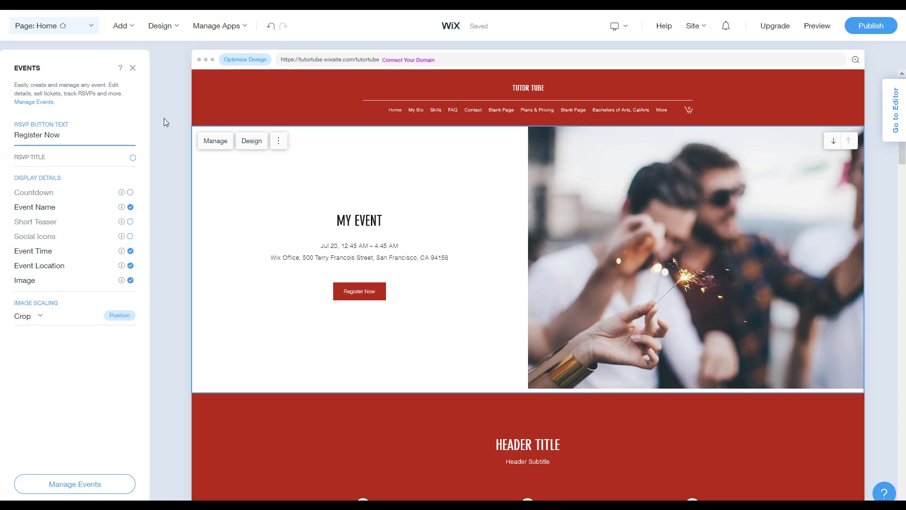
{"action": "left_click_drag", "start_coordinate": [82, 137], "coordinate": [1, 131]}
{"action": "type", "text": "Joi"}
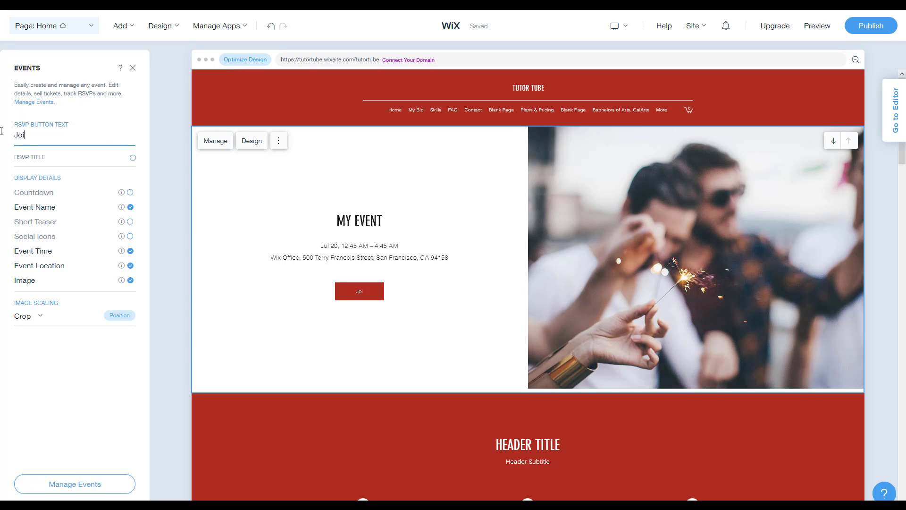
{"action": "type", "text": "n now"}
{"action": "key", "text": "Left"}
{"action": "key", "text": "Left"}
{"action": "key", "text": "BackSpace"}
{"action": "type", "text": "N"}
- Show the RSVP title and the countdown in the event section
{"action": "left_click", "coordinate": [132, 158]}
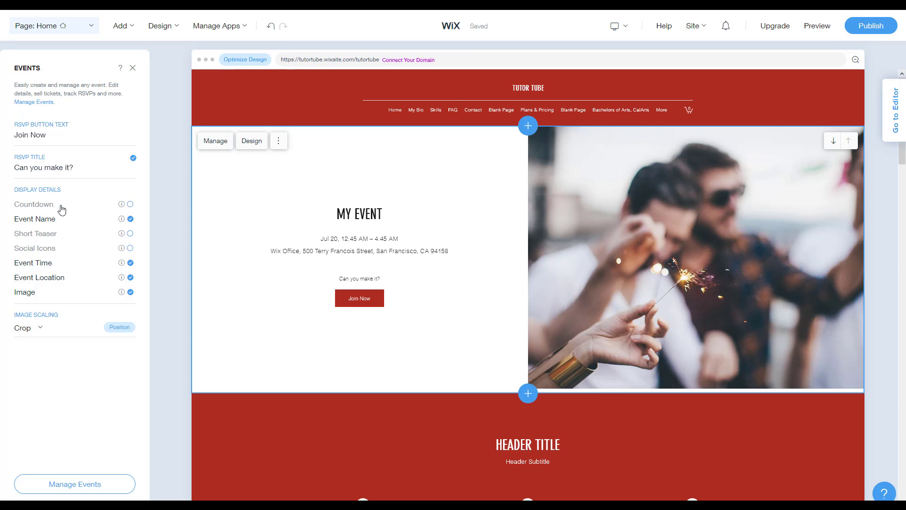
{"action": "left_click", "coordinate": [27, 171]}
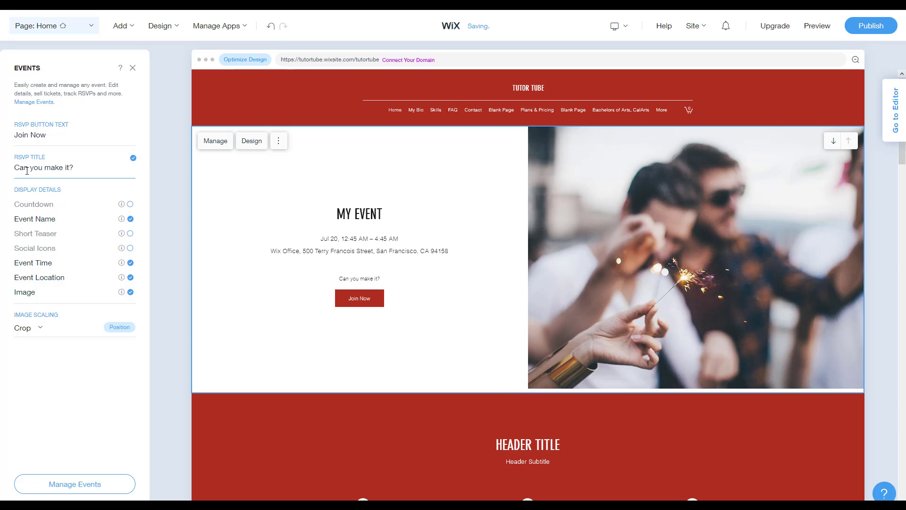
{"action": "left_click", "coordinate": [84, 167]}
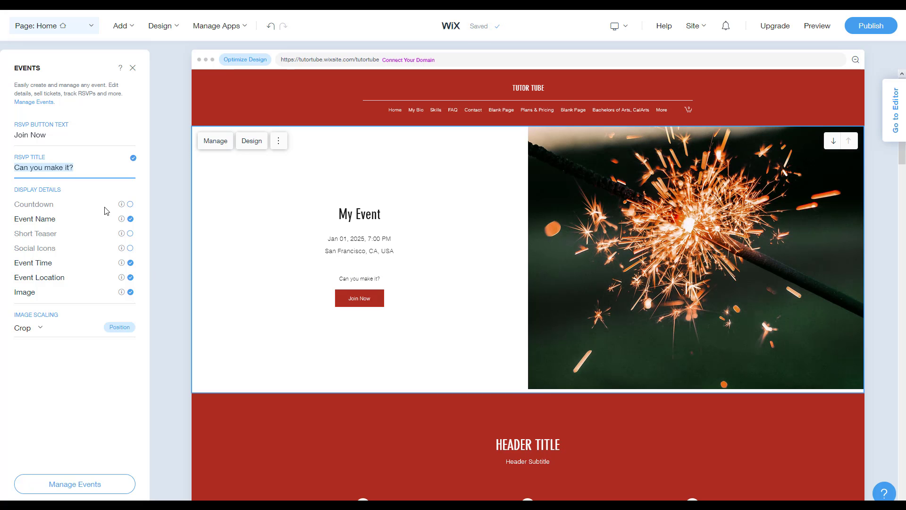
{"action": "left_click", "coordinate": [130, 205]}
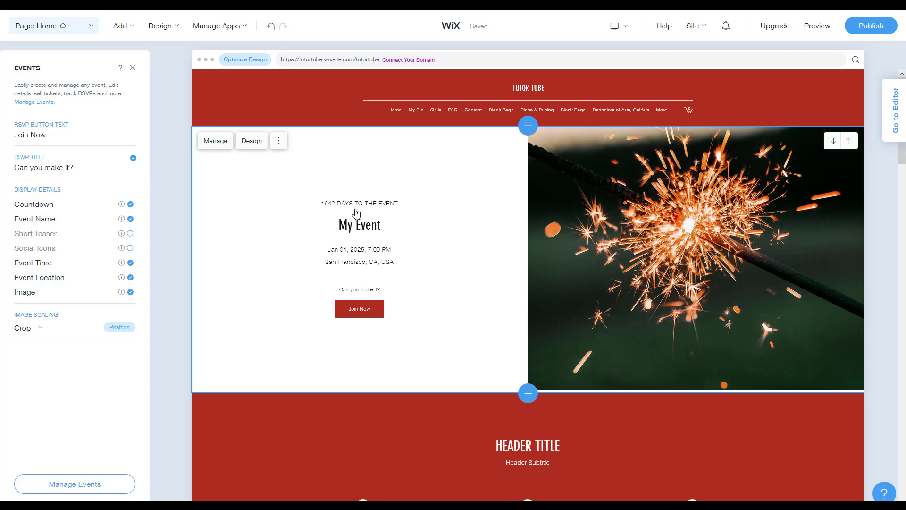
- Try hiding the event name and showing the short teaser and social icons, restoring each display setting
{"action": "left_click", "coordinate": [131, 219]}
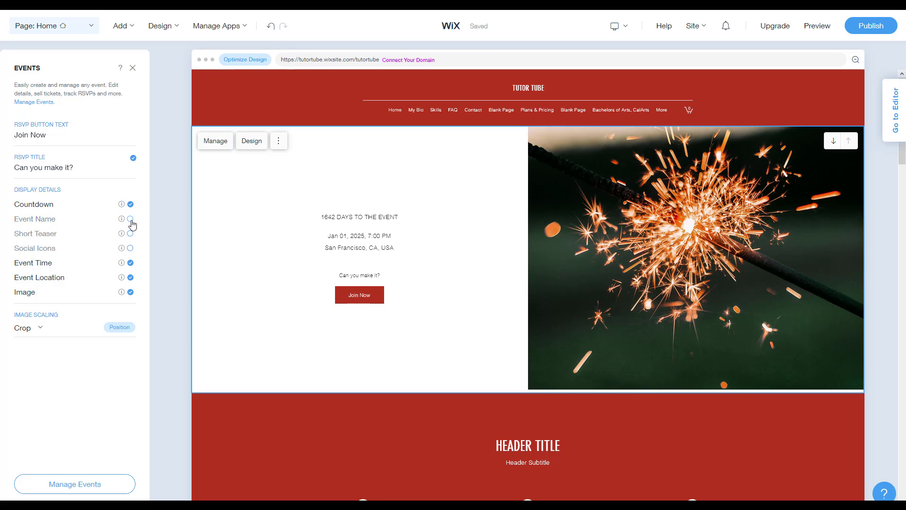
{"action": "left_click", "coordinate": [131, 220]}
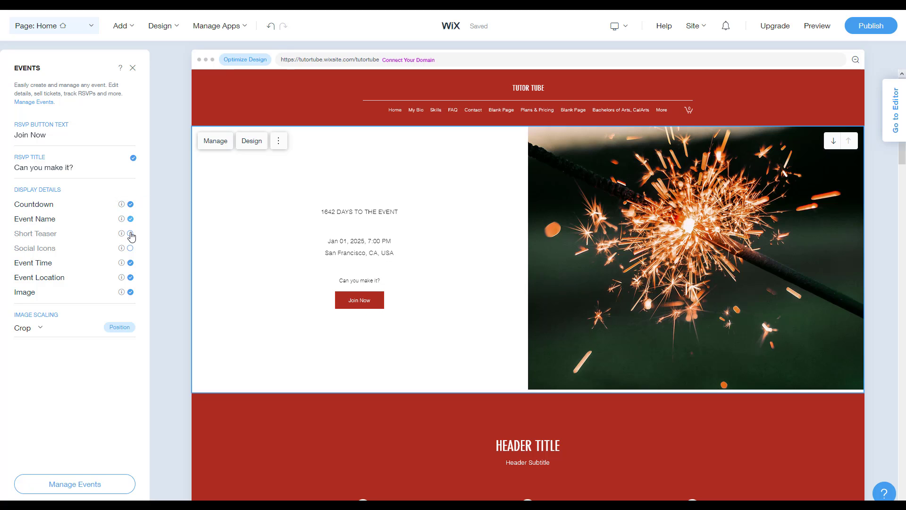
{"action": "left_click", "coordinate": [131, 235]}
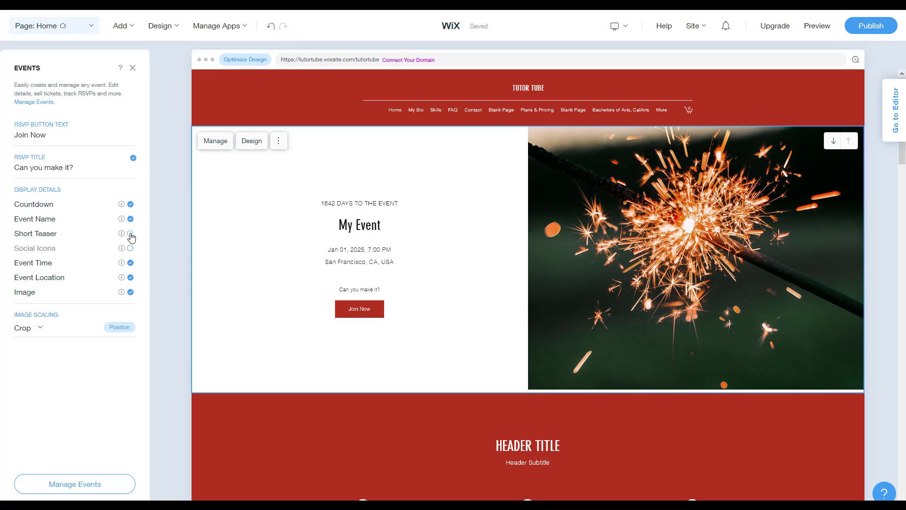
{"action": "left_click", "coordinate": [131, 235]}
{"action": "left_click", "coordinate": [131, 234]}
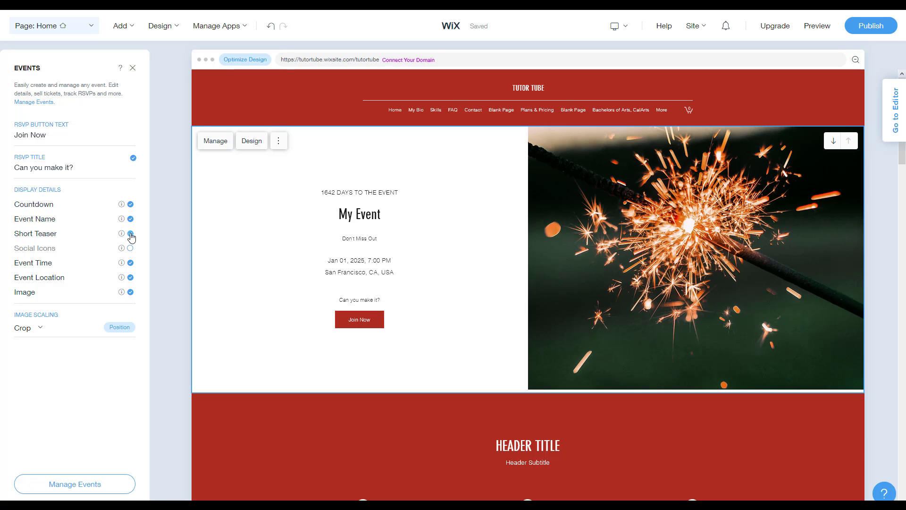
{"action": "left_click", "coordinate": [131, 234]}
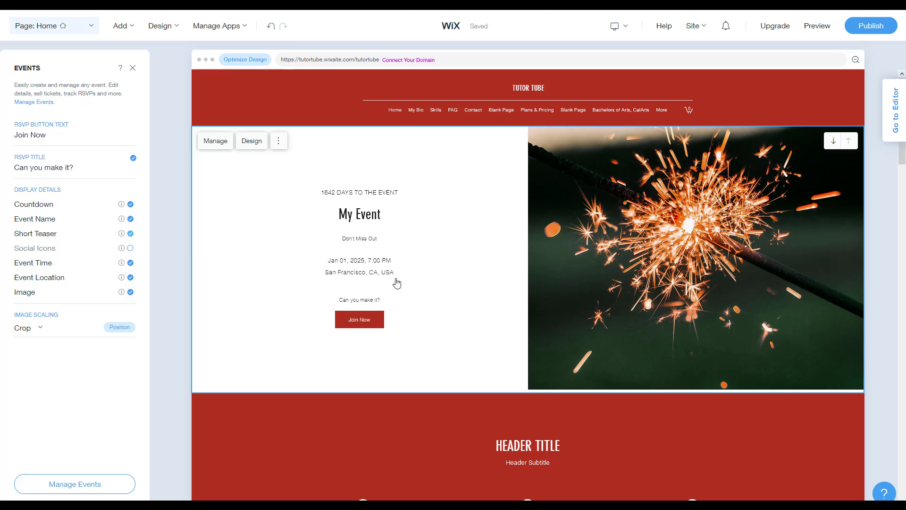
{"action": "left_click", "coordinate": [131, 249]}
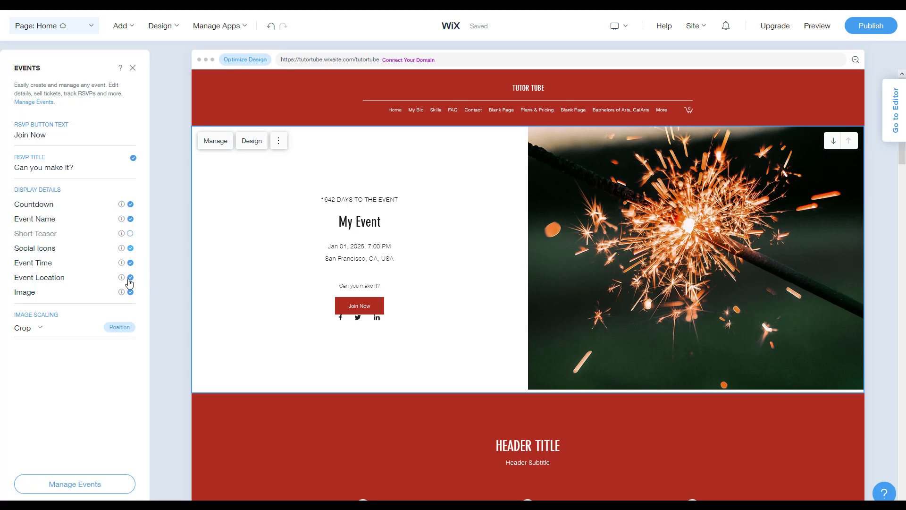
{"action": "left_click", "coordinate": [130, 248]}
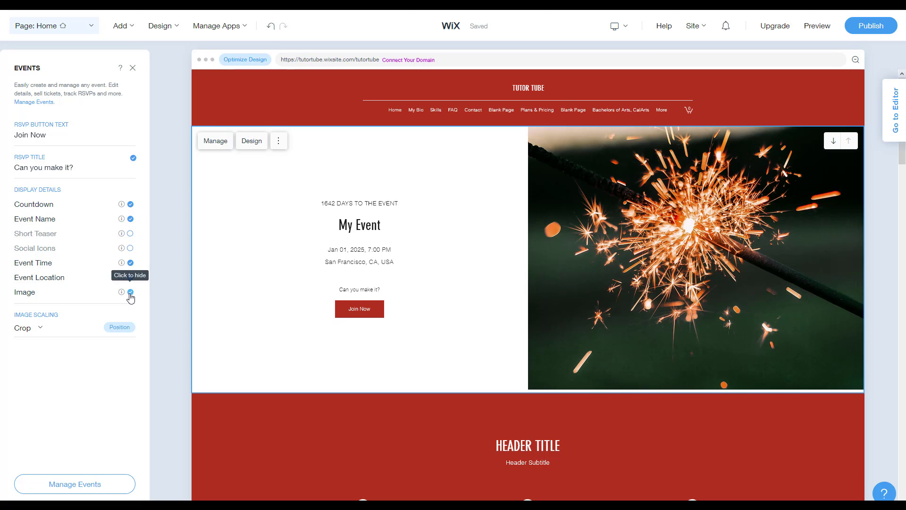
- Try the Fit scaling on the event image and return it to Crop
{"action": "left_click", "coordinate": [39, 331]}
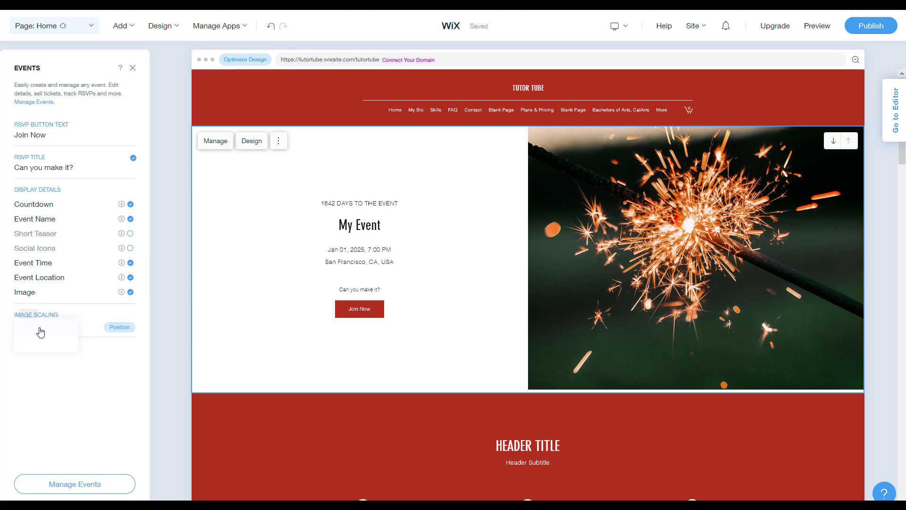
{"action": "left_click", "coordinate": [38, 344]}
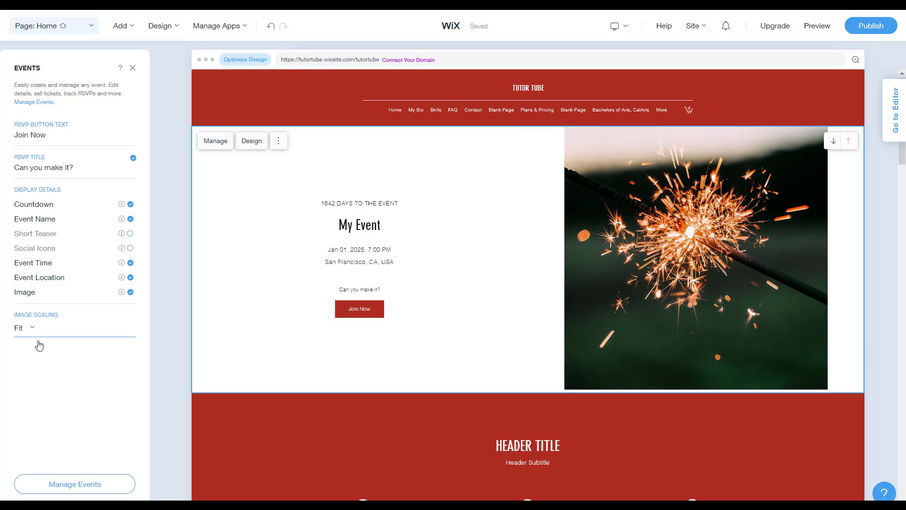
{"action": "left_click", "coordinate": [25, 330]}
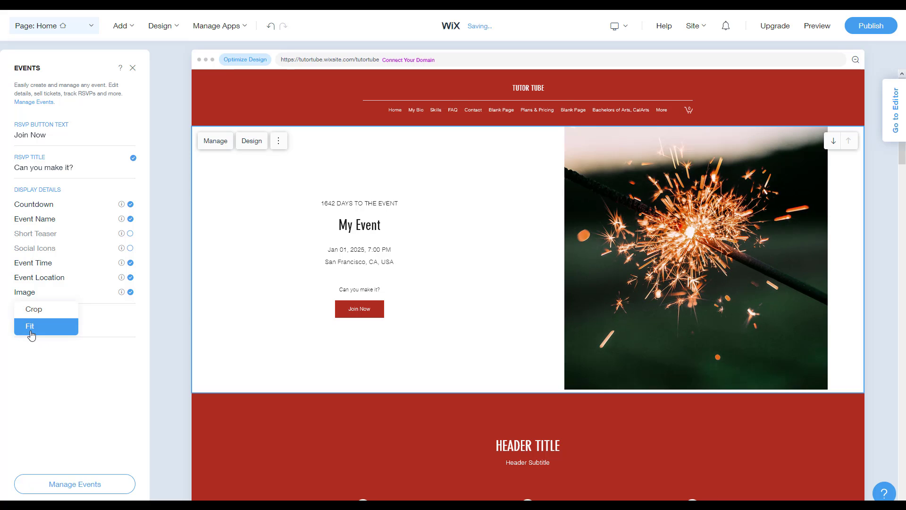
{"action": "left_click", "coordinate": [42, 310]}
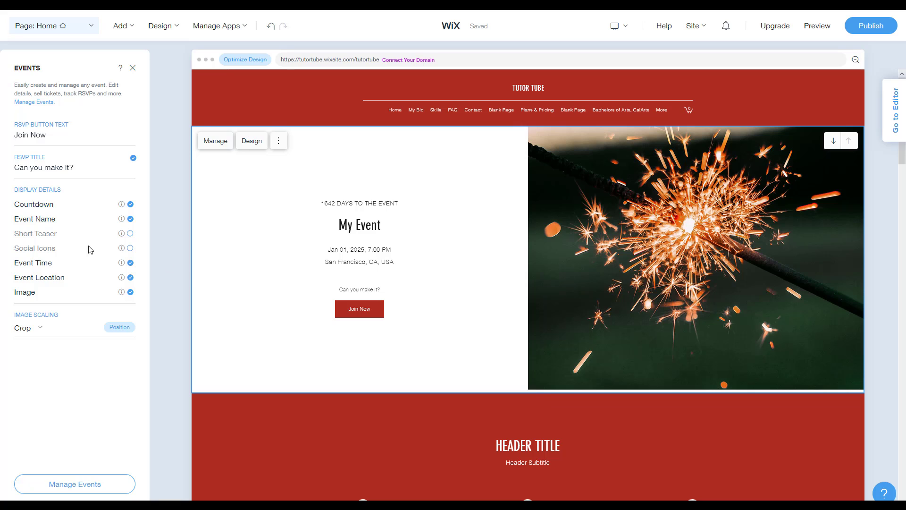
- Open the event management form and enter the event name "Tutorial Session" with the short teaser "Keep on Learning"
{"action": "left_click_drag", "start_coordinate": [204, 141], "coordinate": [217, 147]}
{"action": "left_click", "coordinate": [217, 146]}
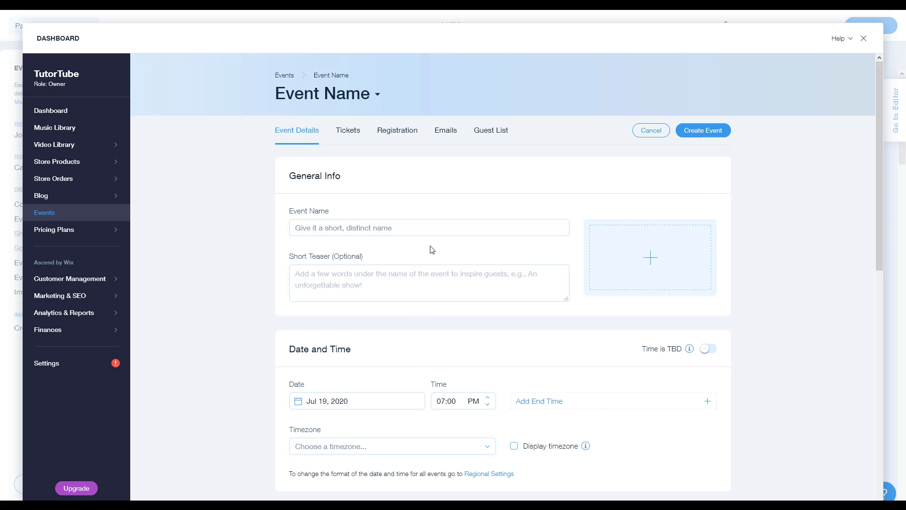
{"action": "left_click", "coordinate": [426, 229]}
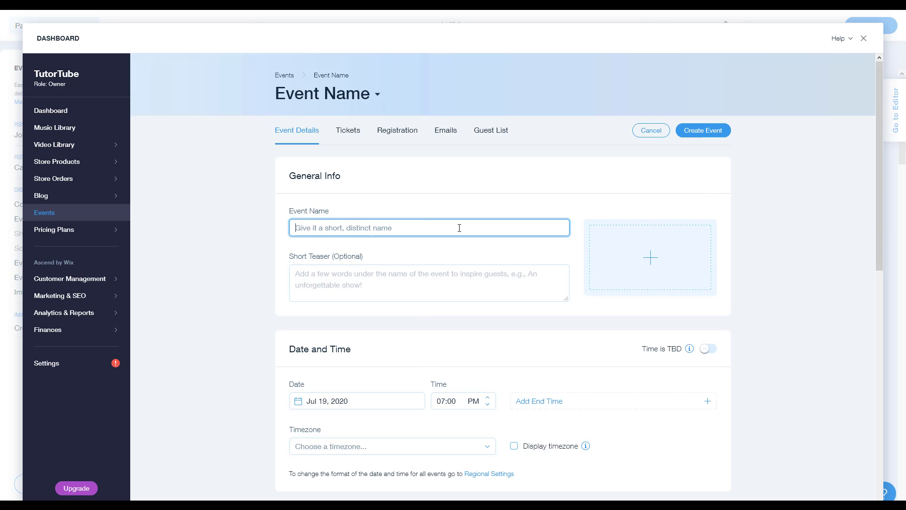
{"action": "type", "text": "Tut"}
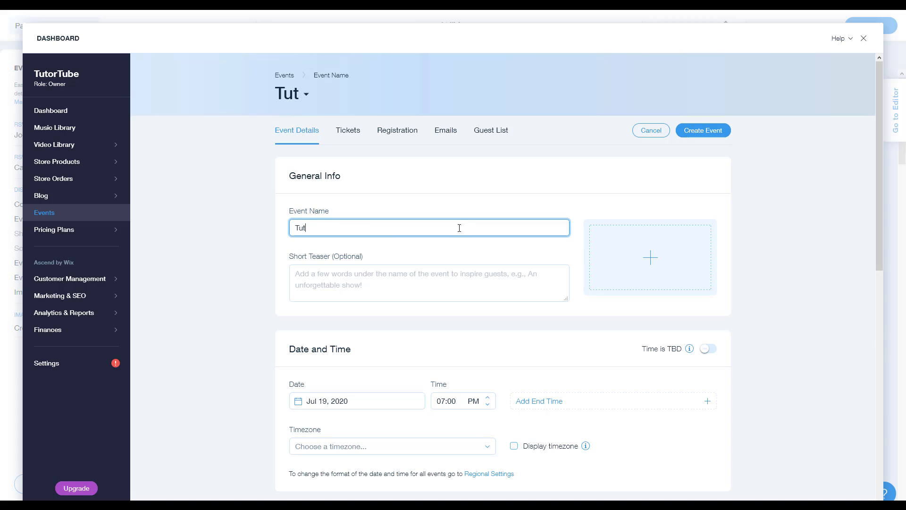
{"action": "type", "text": "orial Session"}
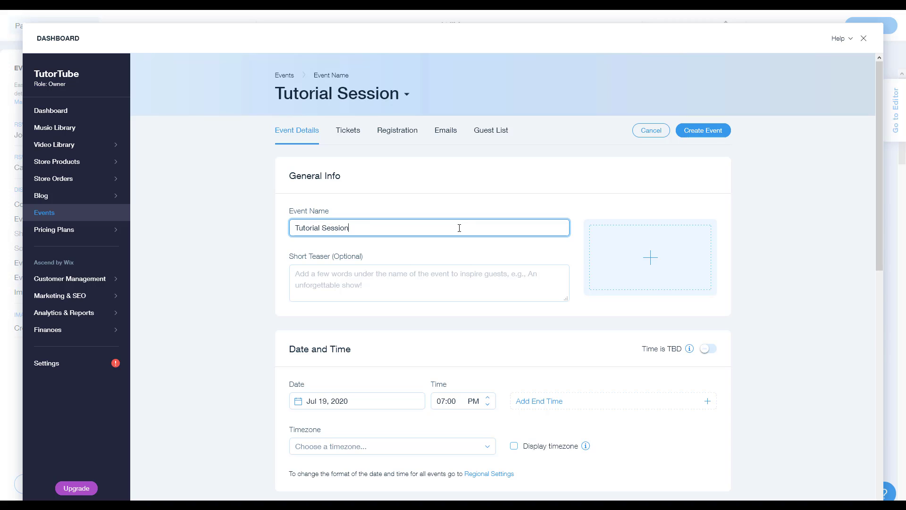
{"action": "left_click", "coordinate": [449, 279]}
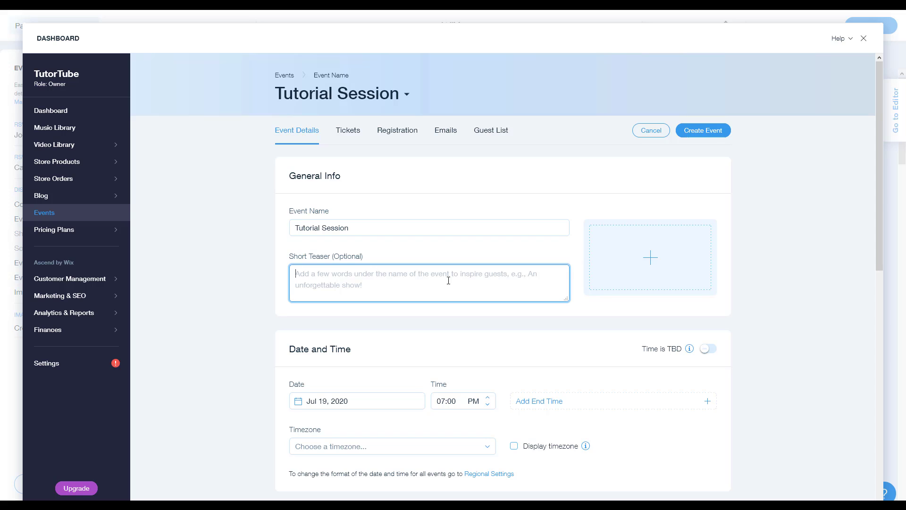
{"action": "type", "text": "Keep on Learning"}
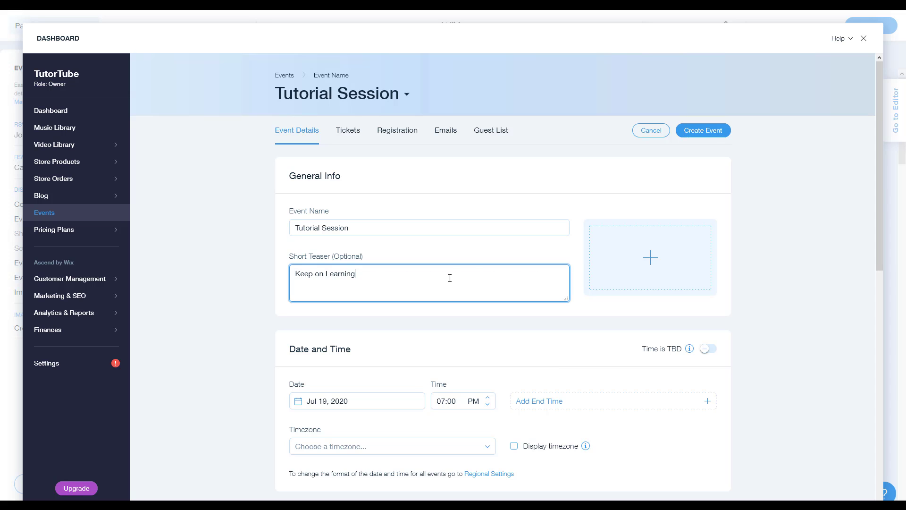
- Set the event date to Jan 02, 2021
{"action": "scroll", "coordinate": [449, 278], "scroll_direction": "down", "scroll_amount": 3}
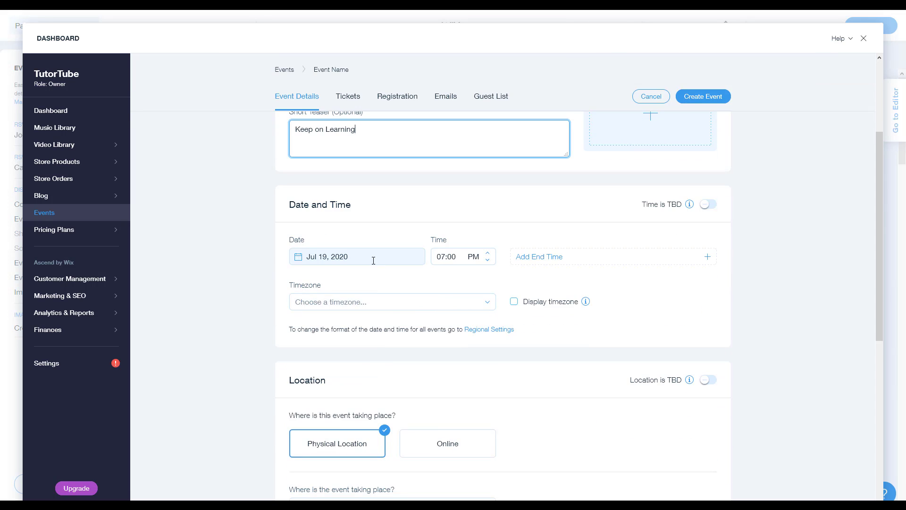
{"action": "left_click", "coordinate": [414, 256]}
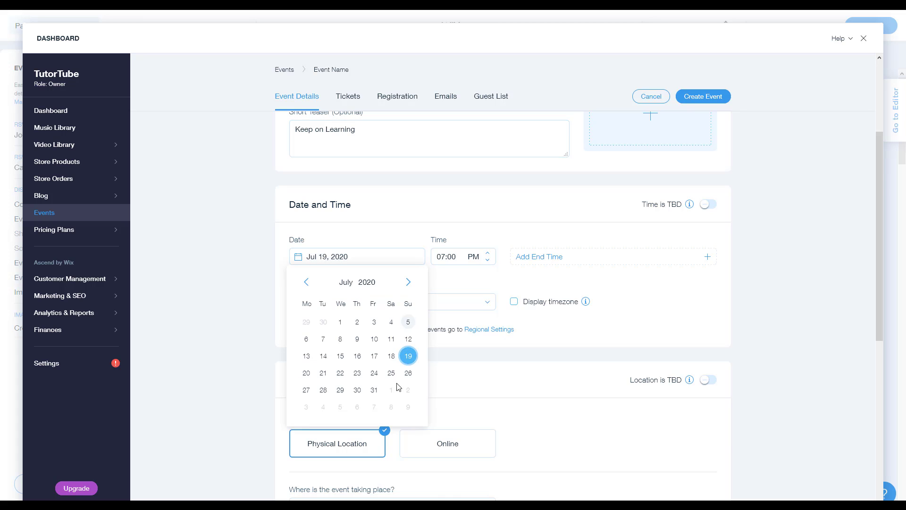
{"action": "left_click", "coordinate": [374, 390]}
{"action": "left_click", "coordinate": [374, 256]}
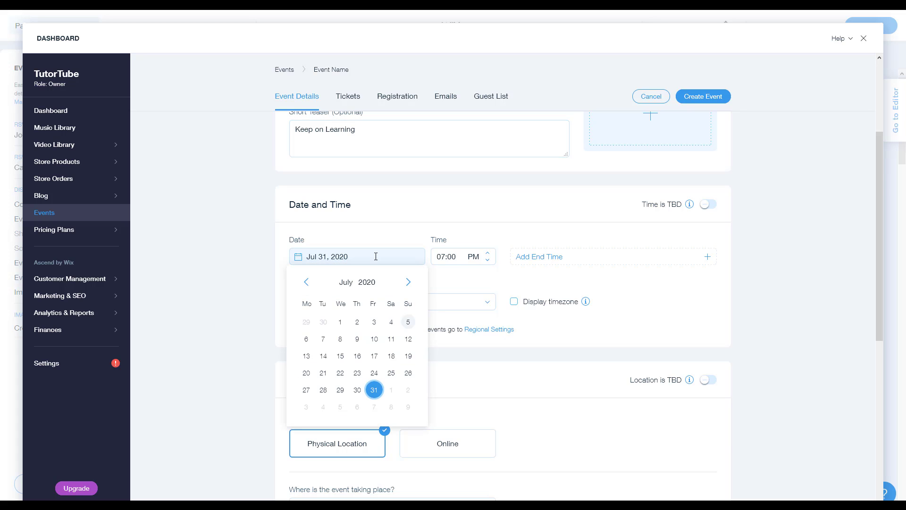
{"action": "left_click", "coordinate": [408, 281]}
{"action": "left_click", "coordinate": [408, 281]}
{"action": "left_click", "coordinate": [409, 281]}
{"action": "left_click", "coordinate": [408, 282]}
{"action": "left_click", "coordinate": [409, 282]}
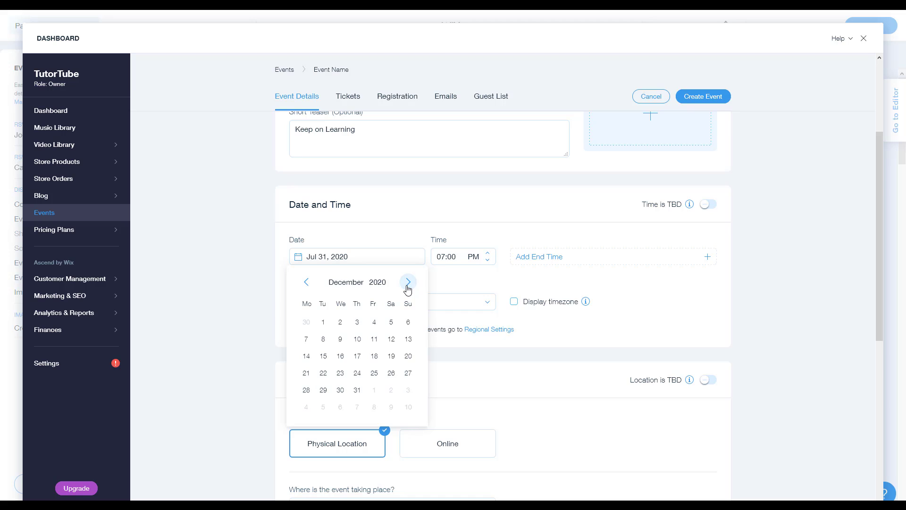
{"action": "left_click", "coordinate": [408, 282]}
{"action": "left_click", "coordinate": [391, 323]}
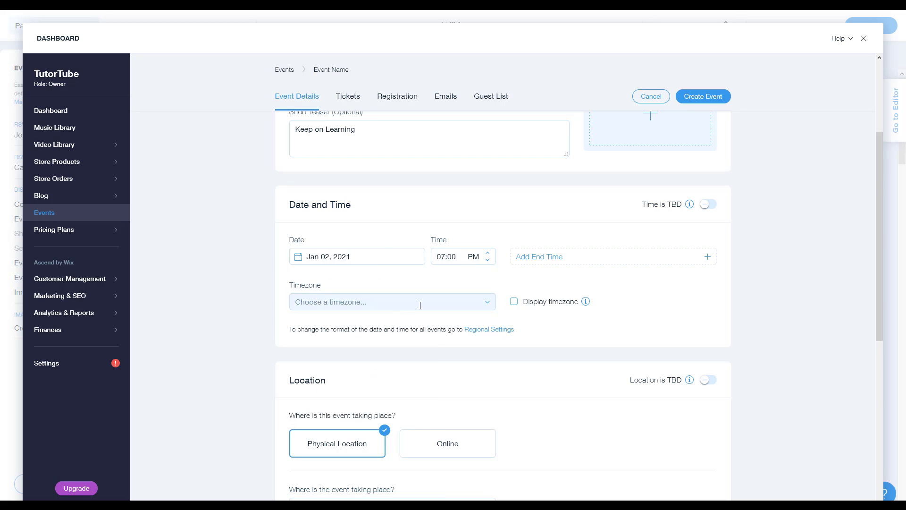
- Set the event's timezone to (GMT-11:00) Pago Pago
{"action": "left_click", "coordinate": [490, 306]}
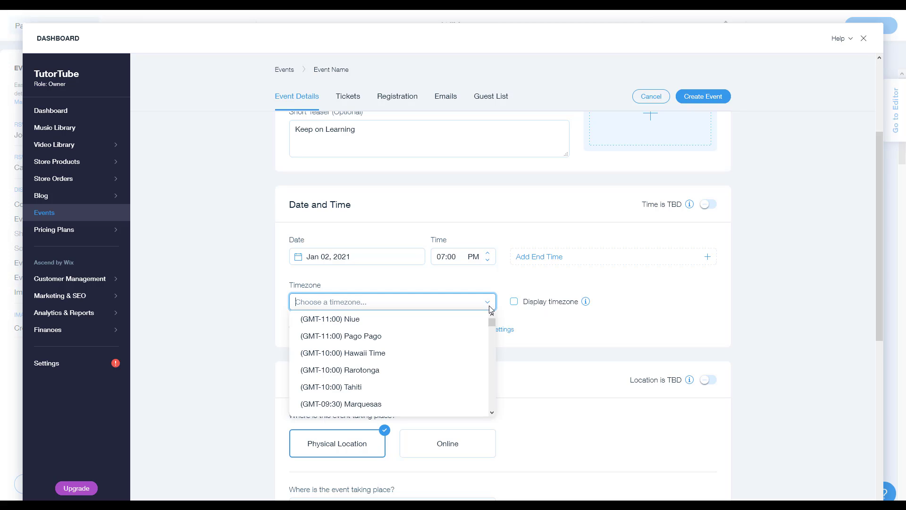
{"action": "left_click", "coordinate": [469, 334]}
{"action": "scroll", "coordinate": [485, 349], "scroll_direction": "down", "scroll_amount": 2}
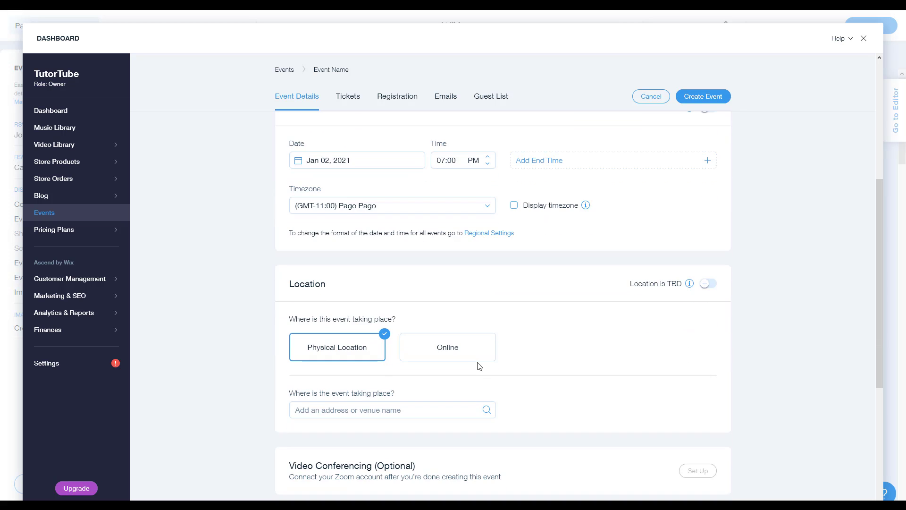
- Set the event to take place Online instead of at a physical location
{"action": "scroll", "coordinate": [385, 365], "scroll_direction": "down", "scroll_amount": 2}
{"action": "left_click", "coordinate": [446, 251]}
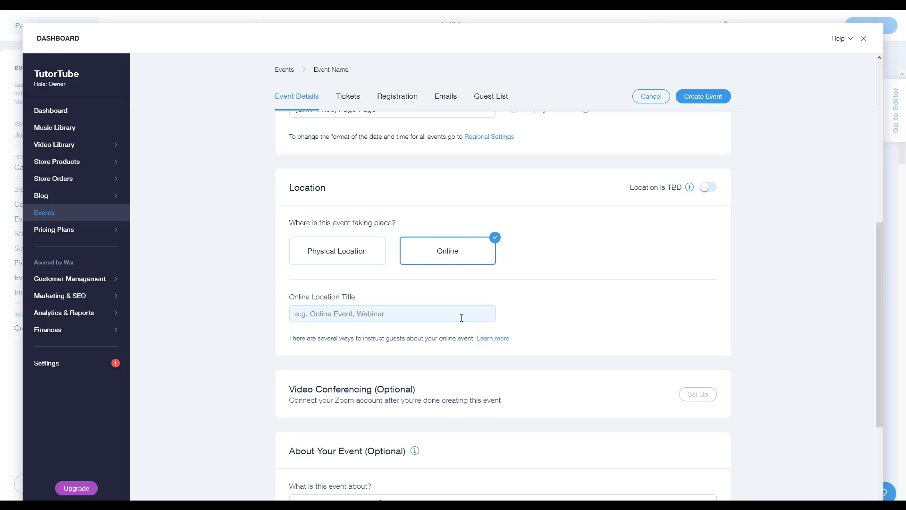
{"action": "left_click", "coordinate": [405, 313]}
{"action": "scroll", "coordinate": [437, 327], "scroll_direction": "down", "scroll_amount": 3}
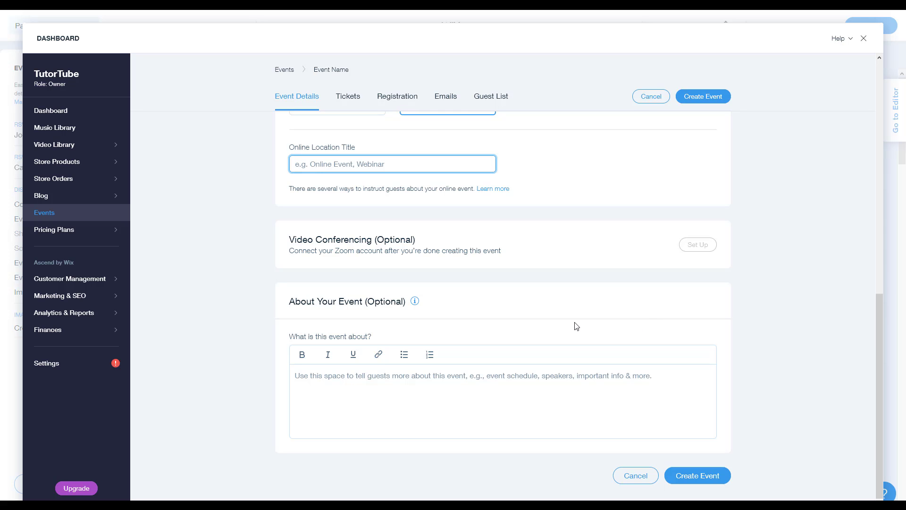
{"action": "left_click", "coordinate": [344, 100]}
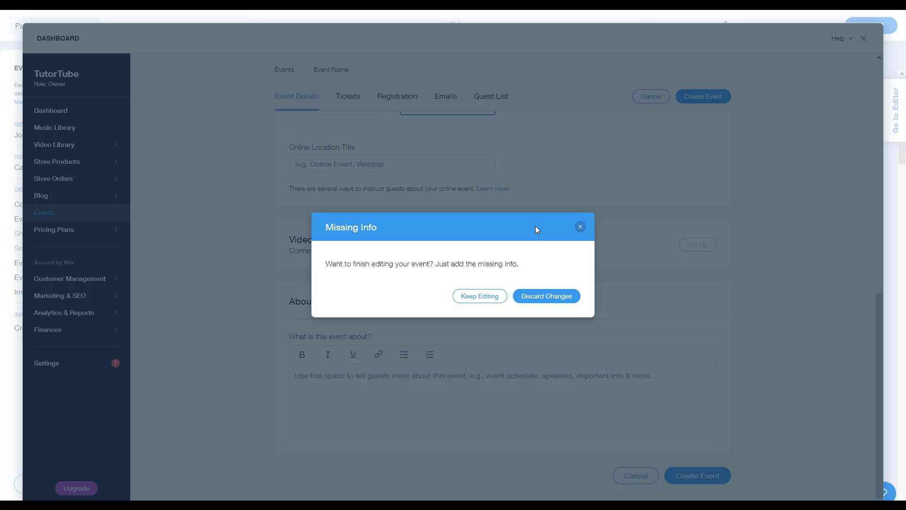
{"action": "left_click", "coordinate": [581, 229]}
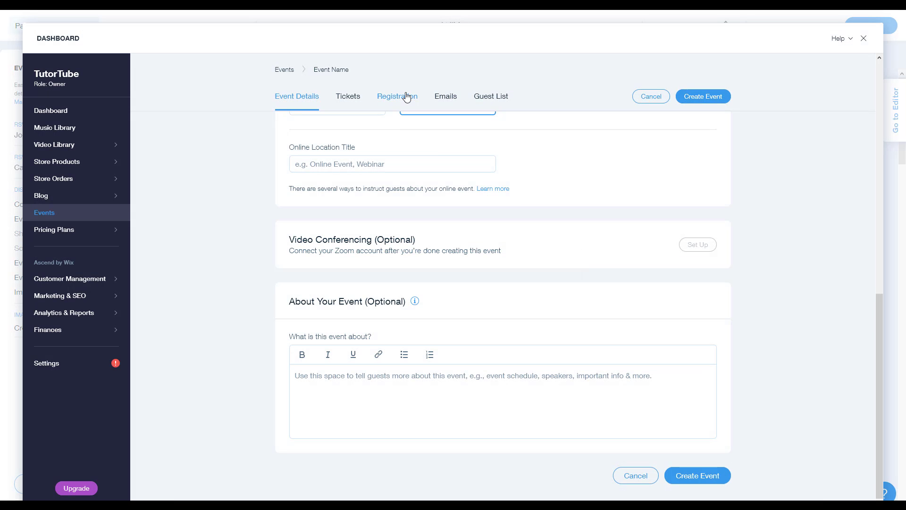
{"action": "scroll", "coordinate": [488, 334], "scroll_direction": "up", "scroll_amount": 8}
{"action": "scroll", "coordinate": [488, 334], "scroll_direction": "up", "scroll_amount": 2}
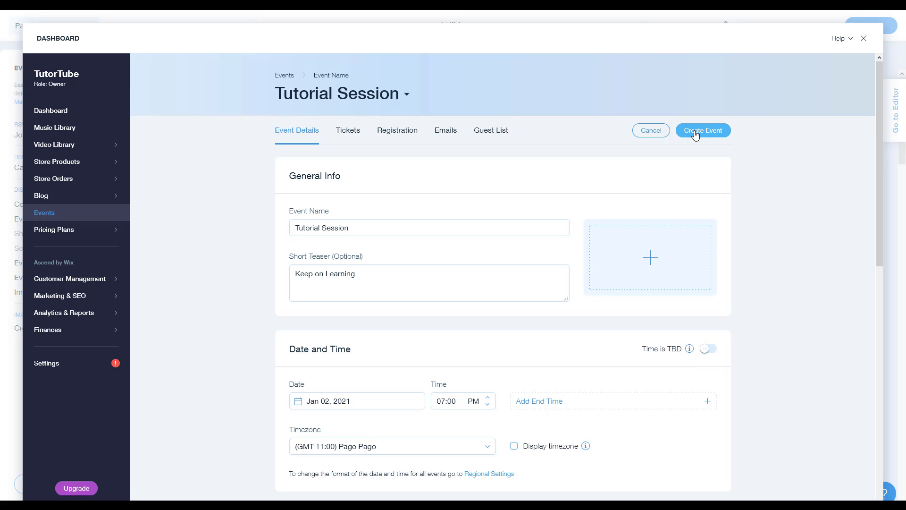
{"action": "left_click", "coordinate": [348, 131]}
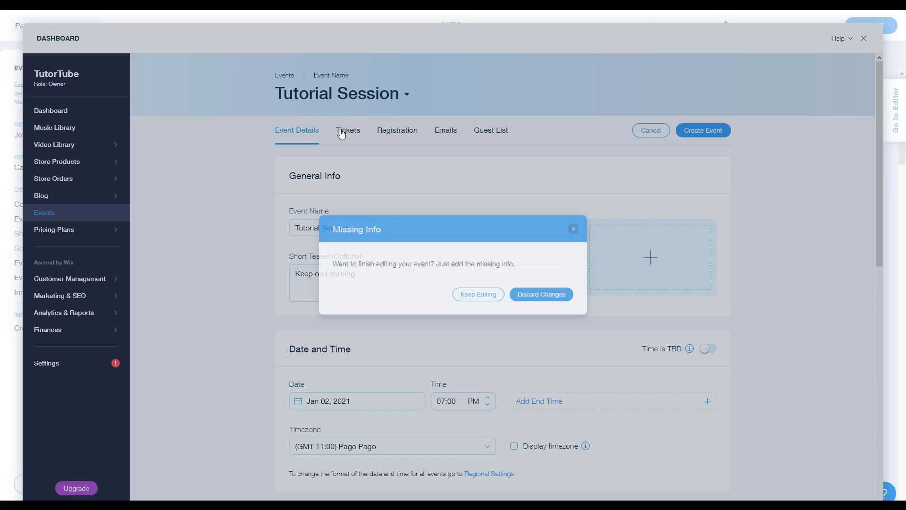
{"action": "left_click", "coordinate": [495, 299]}
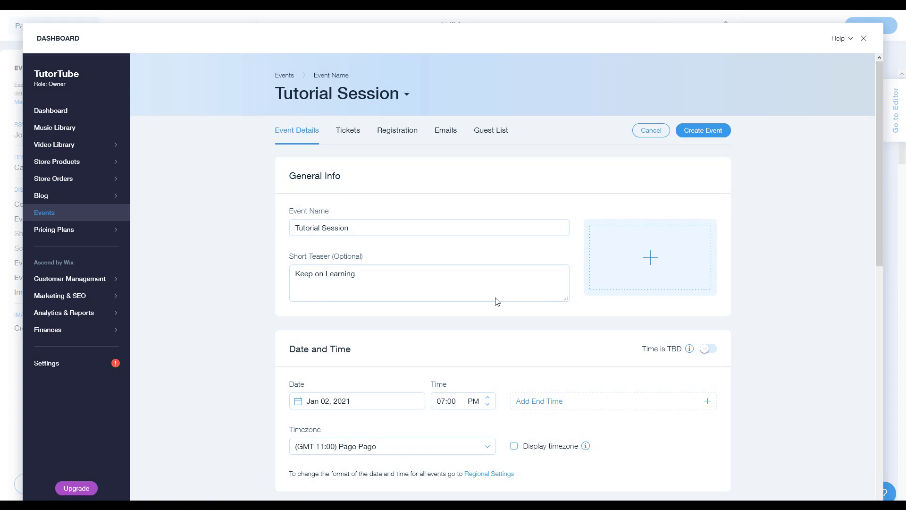
- Enter "Wix Editor" as the online location title and create the event
{"action": "scroll", "coordinate": [409, 256], "scroll_direction": "down", "scroll_amount": 5}
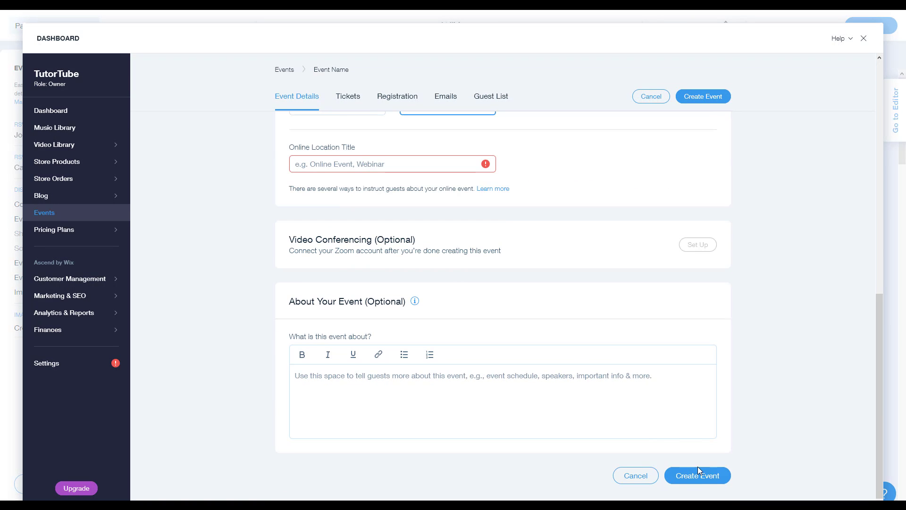
{"action": "left_click", "coordinate": [388, 169]}
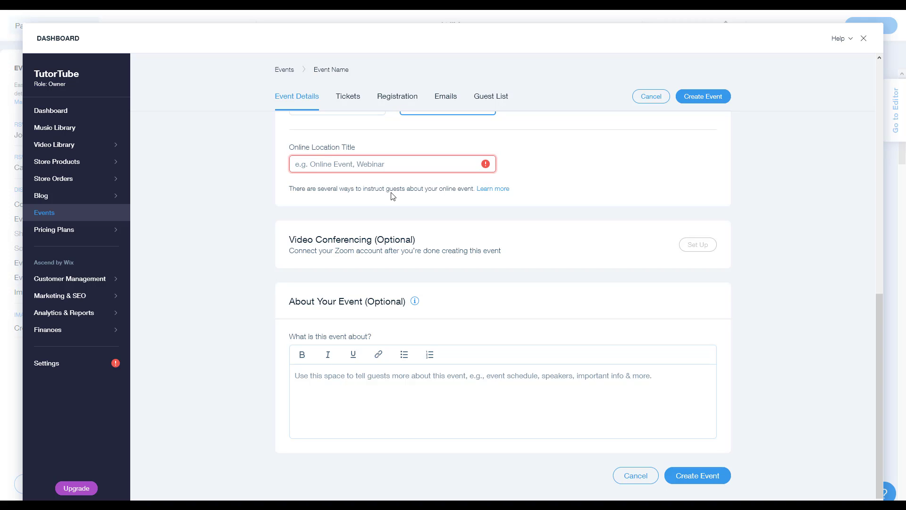
{"action": "type", "text": "Wix Editor"}
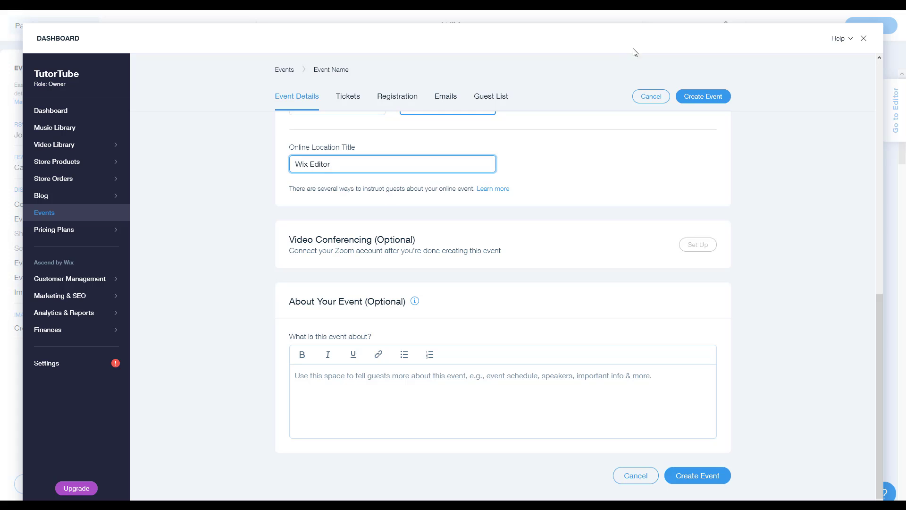
{"action": "left_click", "coordinate": [718, 98]}
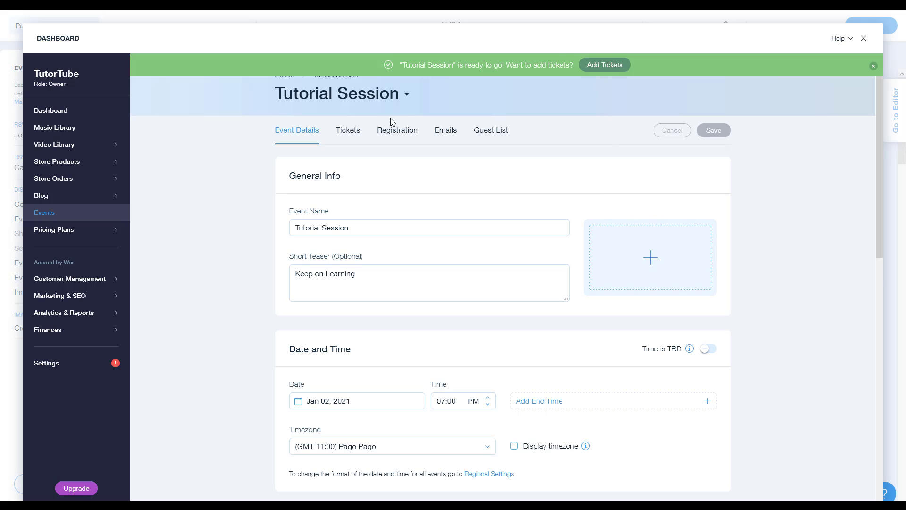
- Add a Free ticket named "Free Pass" to the Tutorial Session event and save it
{"action": "left_click", "coordinate": [606, 65]}
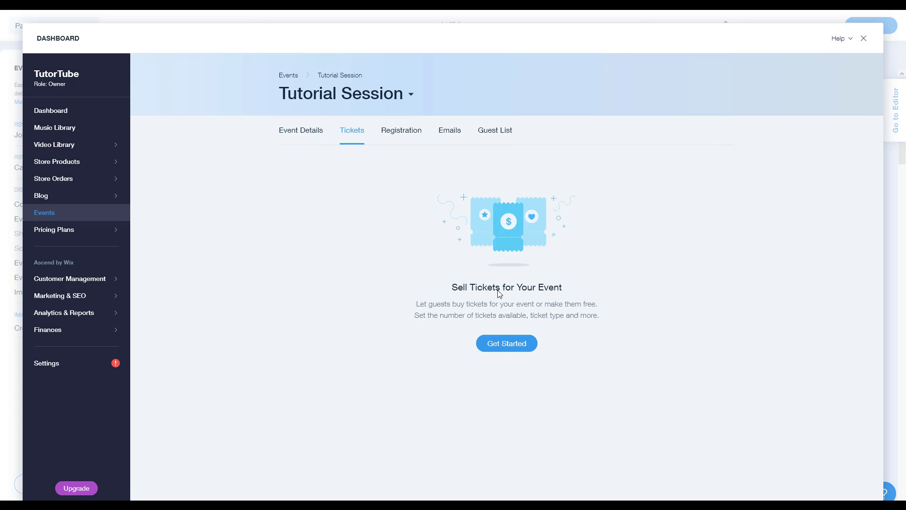
{"action": "left_click", "coordinate": [507, 344]}
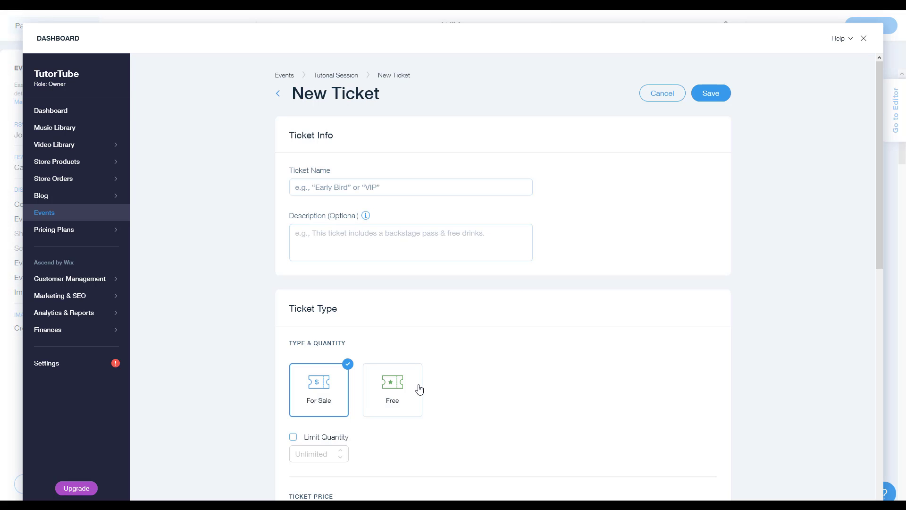
{"action": "left_click", "coordinate": [405, 393]}
{"action": "left_click", "coordinate": [413, 189]}
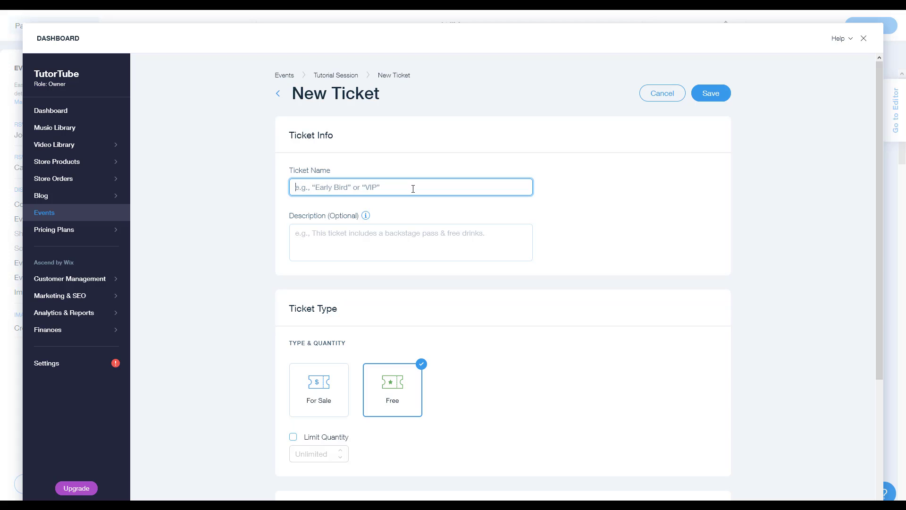
{"action": "type", "text": "Free Pass"}
{"action": "left_click", "coordinate": [715, 98]}
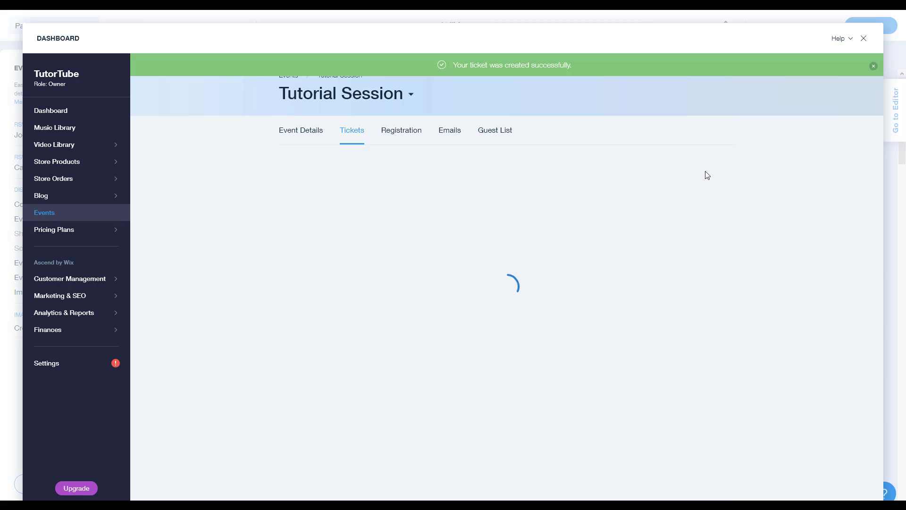
- Review the event's registration options and saved details, and close the dashboard to check the event section on the home page
{"action": "left_click", "coordinate": [408, 137]}
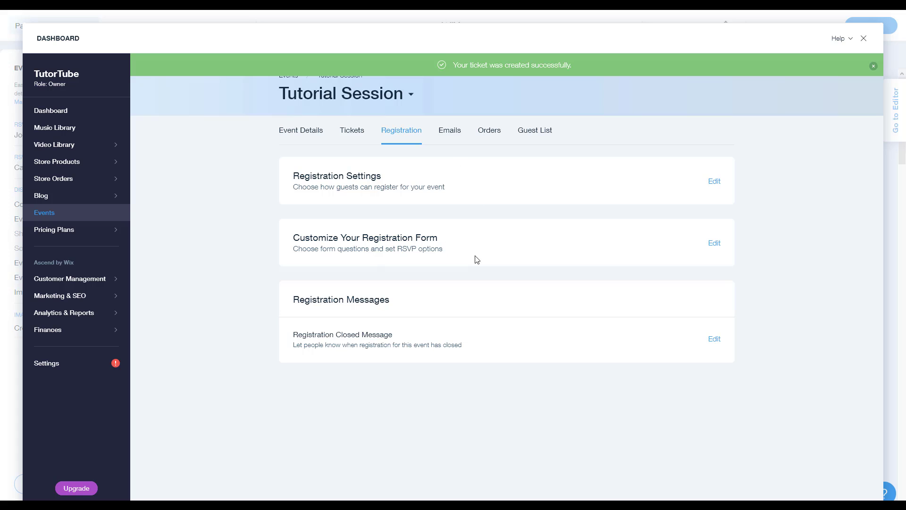
{"action": "left_click", "coordinate": [293, 128]}
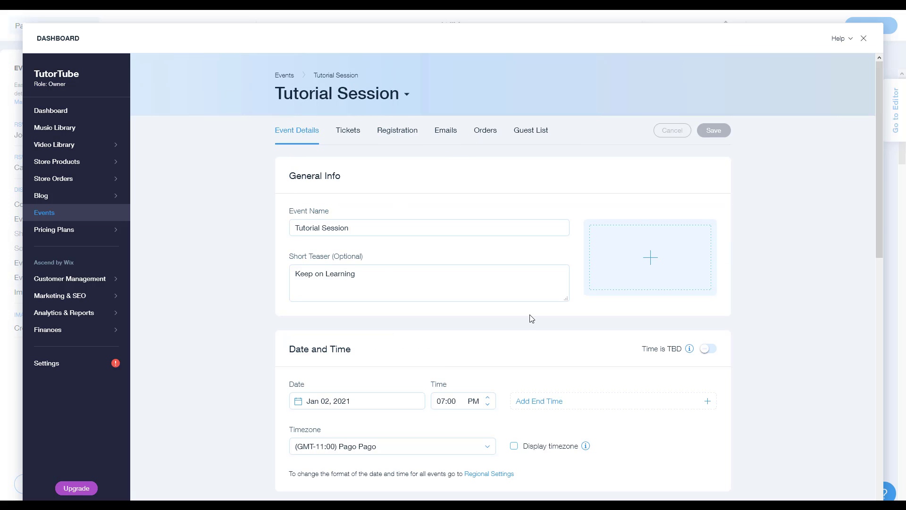
{"action": "left_click", "coordinate": [865, 39]}
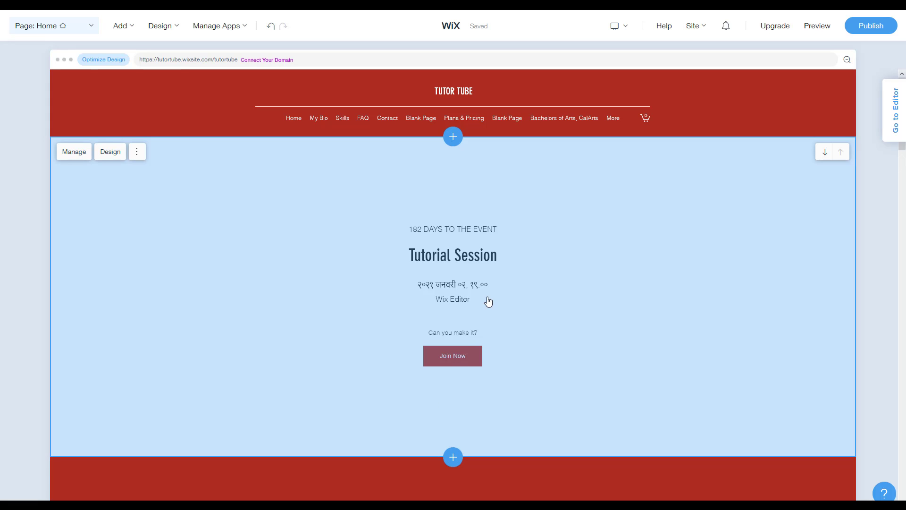
{"action": "scroll", "coordinate": [460, 373], "scroll_direction": "down", "scroll_amount": 6}
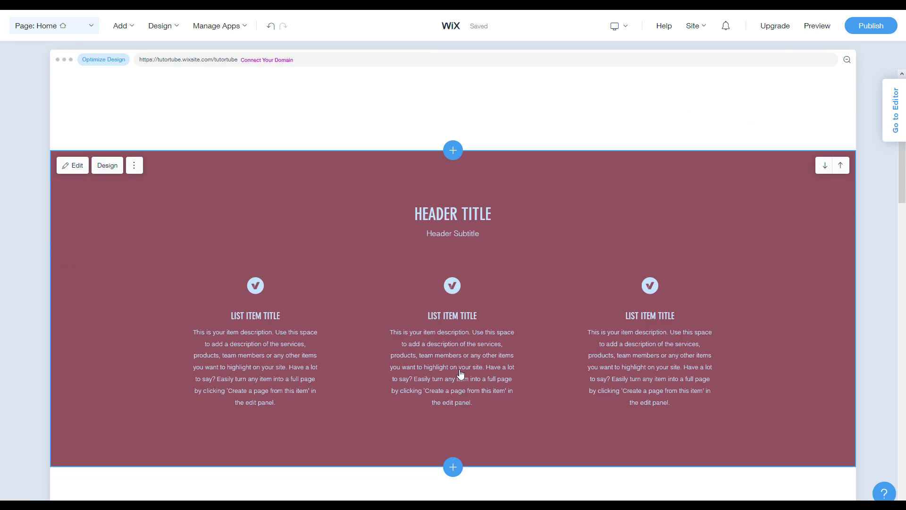
{"action": "scroll", "coordinate": [781, 262], "scroll_direction": "up", "scroll_amount": 6}
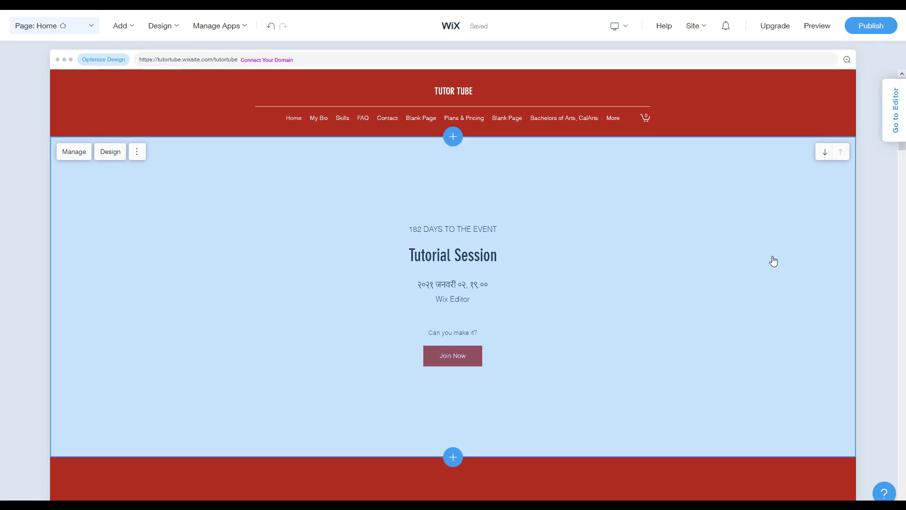